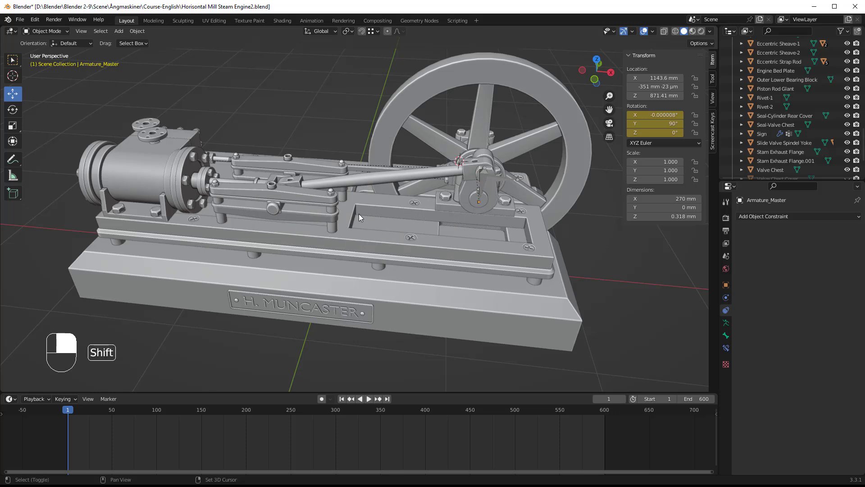
# Reset the 3D cursor to the world origin and add a camera there.
pyautogui.hotkey('shift', 's')
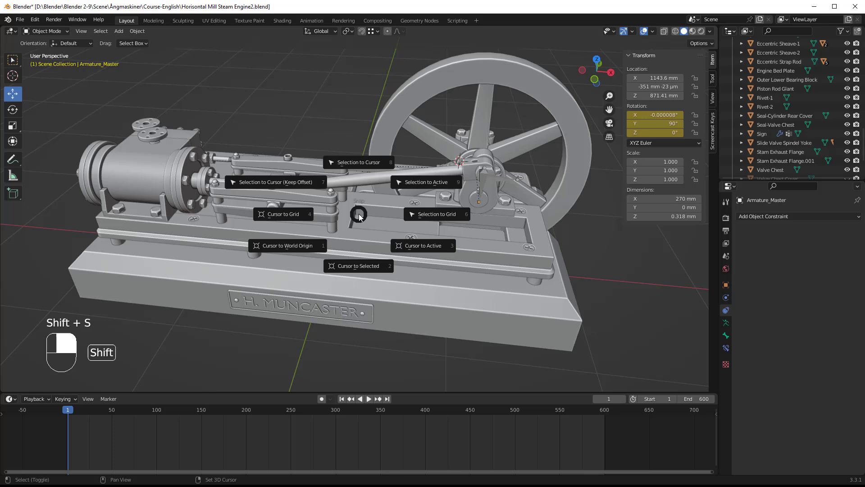
pyautogui.click(287, 245)
pyautogui.moveTo(337, 275)
pyautogui.mouseDown(button='middle')
pyautogui.moveTo(344, 196)
pyautogui.moveTo(337, 266)
pyautogui.mouseUp(button='middle')
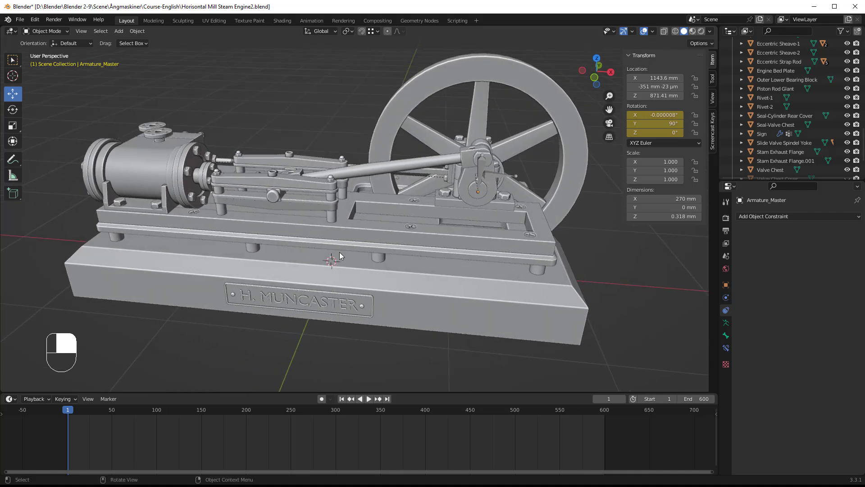
pyautogui.press('shift')
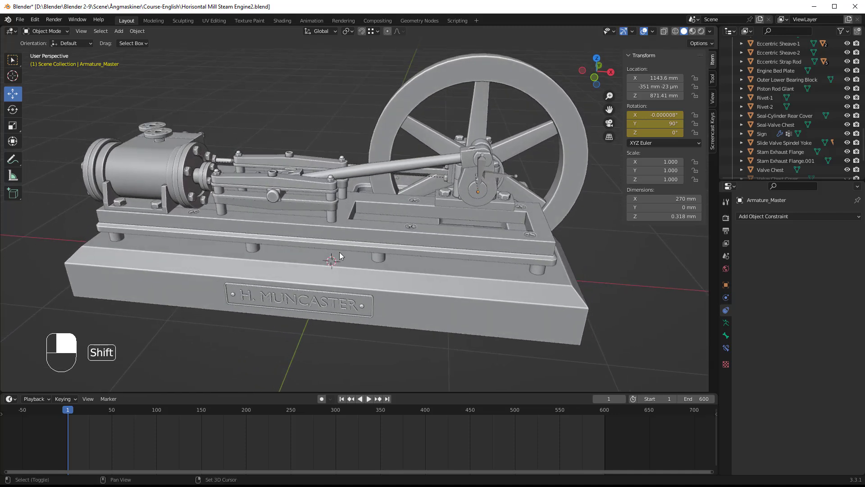
pyautogui.hotkey('shift', 'a')
pyautogui.click(309, 253)
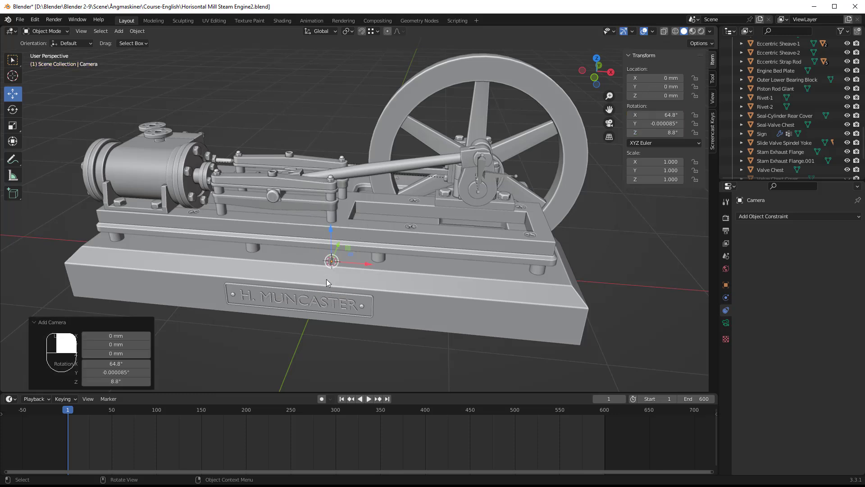
pyautogui.moveTo(326, 280)
pyautogui.mouseDown(button='middle')
pyautogui.moveTo(331, 242)
pyautogui.moveTo(366, 210)
pyautogui.moveTo(332, 277)
pyautogui.mouseUp(button='middle')
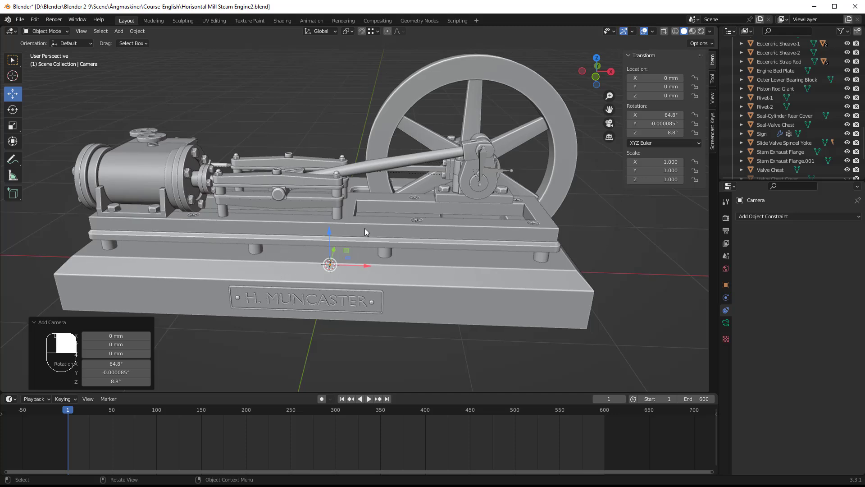
# Raise the camera about 1820 mm along the Z axis, above the steam engine.
pyautogui.moveTo(289, 299); pyautogui.dragTo(330, 249, button='middle')
pyautogui.moveTo(330, 249); pyautogui.dragTo(343, 38)
pyautogui.moveTo(343, 41); pyautogui.dragTo(309, 174, button='middle')
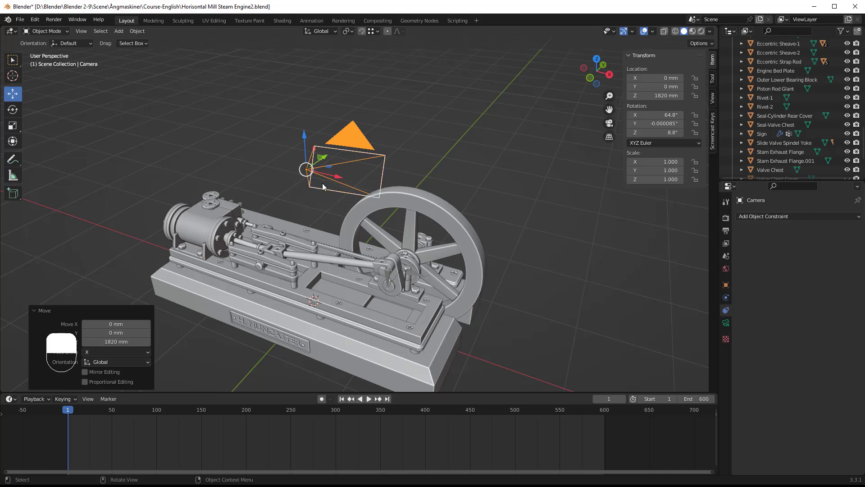
# Clear the camera's rotation and location so that all its values are zero.
pyautogui.press('alt')
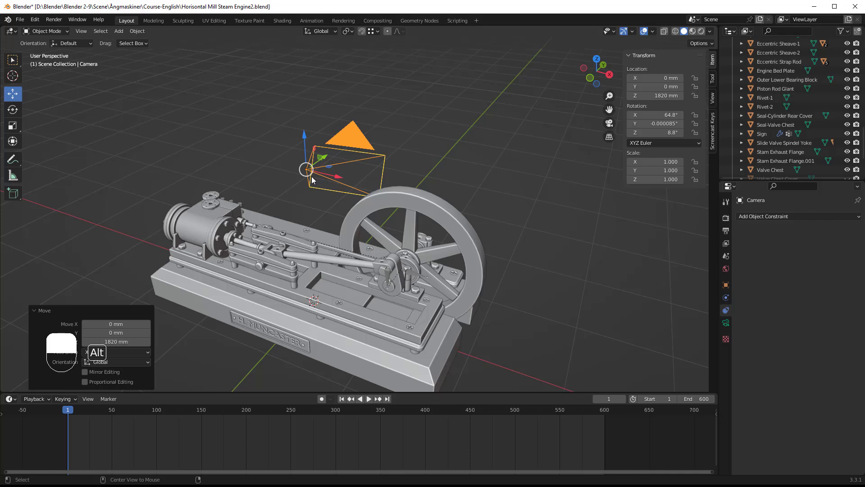
pyautogui.hotkey('alt', 'r')
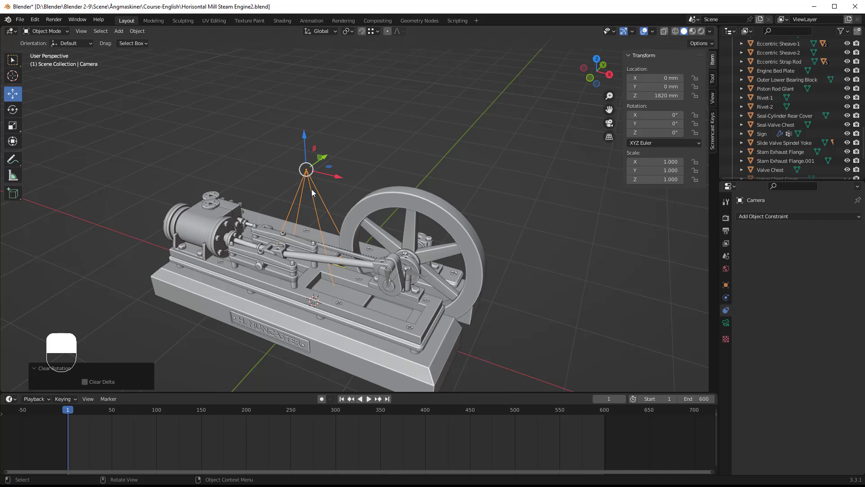
pyautogui.hotkey('alt', 'g')
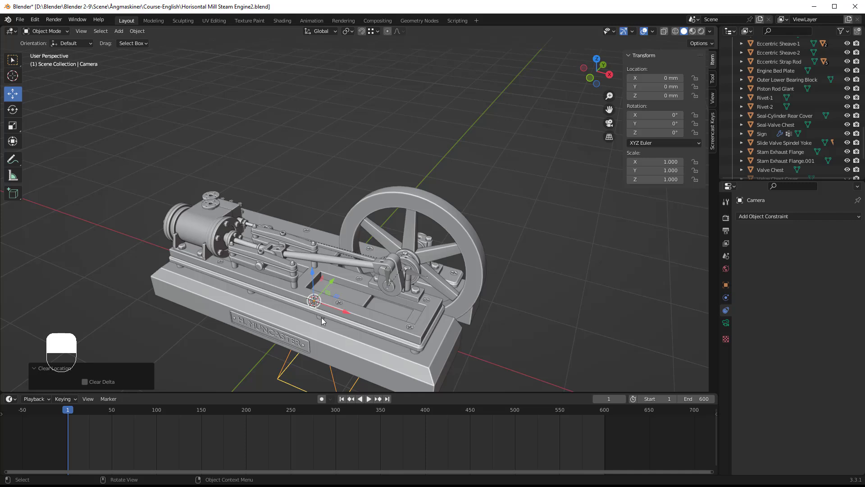
pyautogui.keyDown('shift'); pyautogui.moveTo(321, 320); pyautogui.dragTo(355, 215, button='middle'); pyautogui.keyUp('shift')
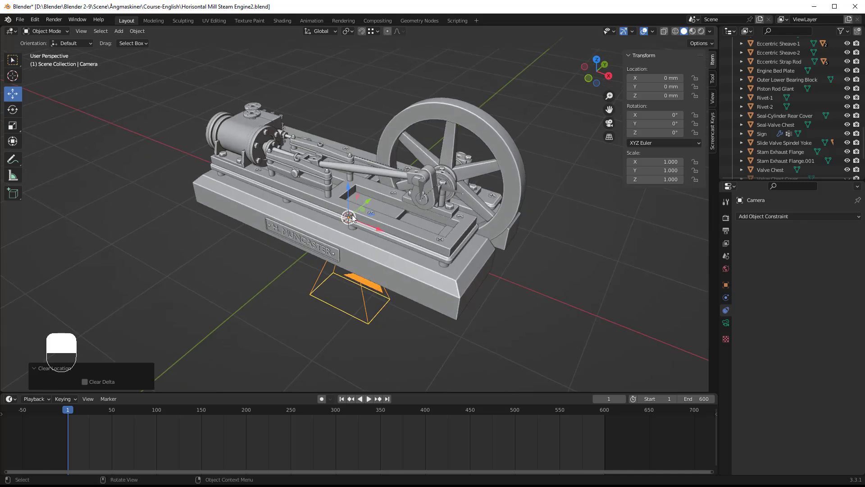
# Move the camera along the global Y axis to about -2239 mm, in front of the engine.
pyautogui.press('g')
pyautogui.press('y')
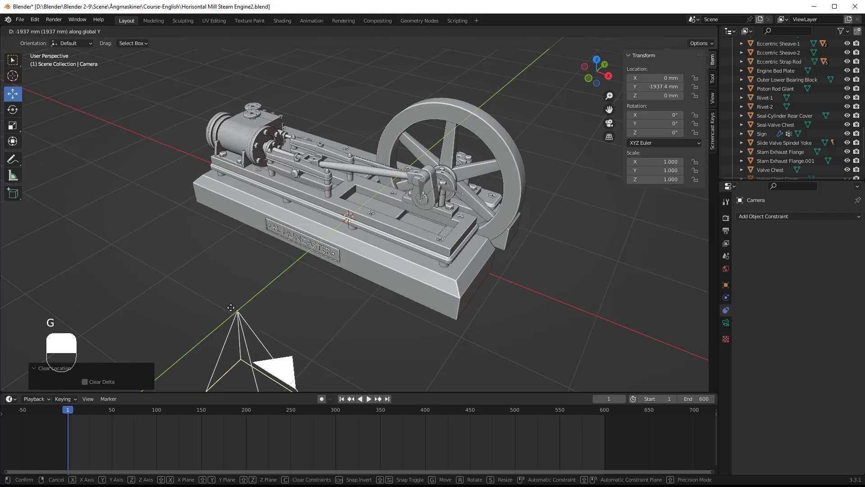
pyautogui.click(211, 321)
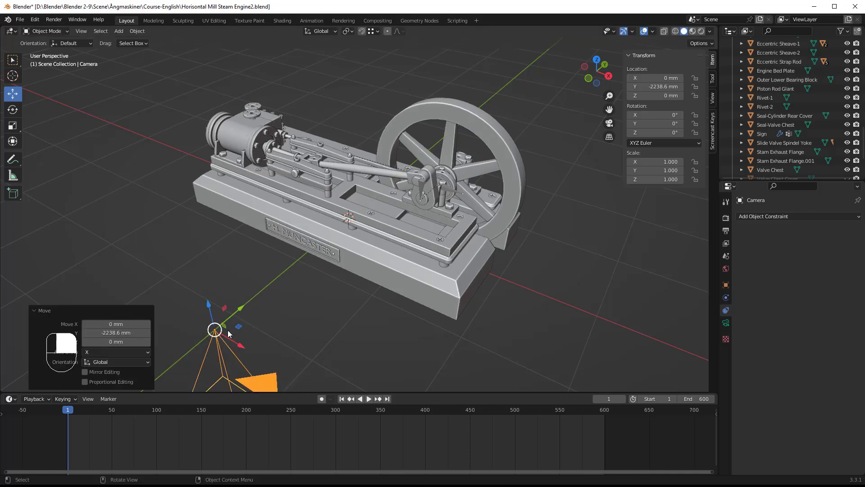
# Rotate the camera 90° about the global X axis so it faces the engine.
pyautogui.keyDown('shift'); pyautogui.moveTo(282, 336); pyautogui.dragTo(335, 250, button='middle'); pyautogui.keyUp('shift')
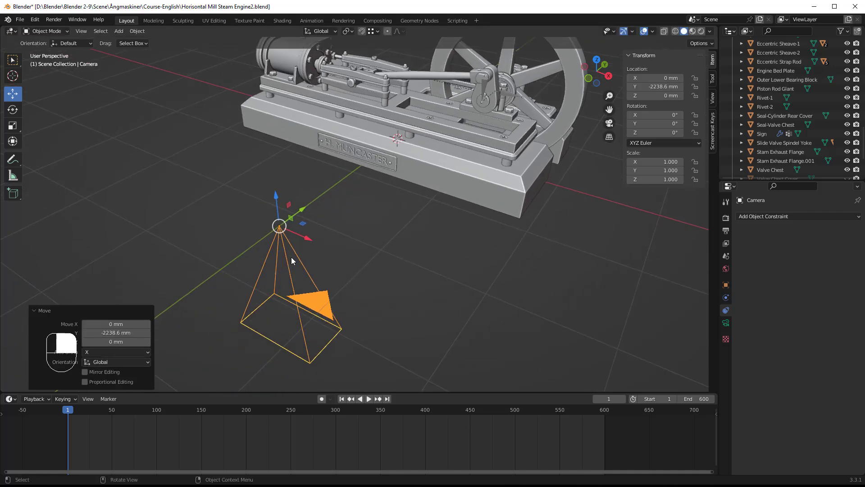
pyautogui.press('r')
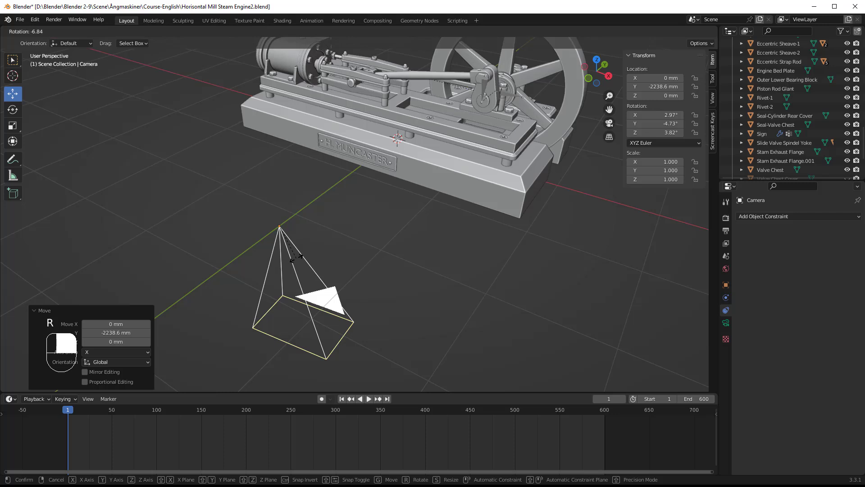
pyautogui.press('x')
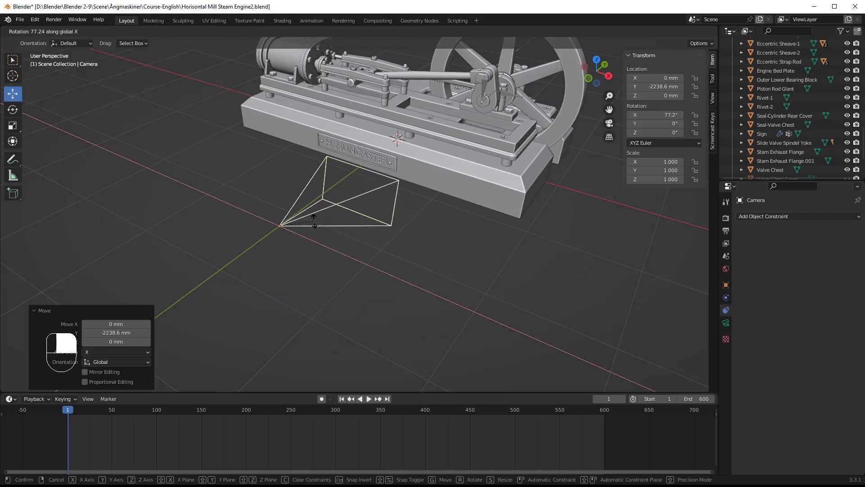
pyautogui.moveTo(314, 217)
pyautogui.write('90')
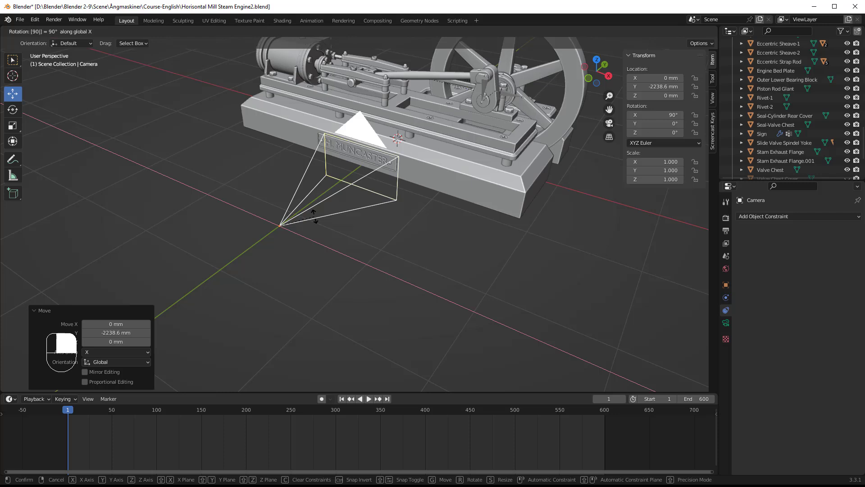
pyautogui.press('Return')
pyautogui.moveTo(320, 268); pyautogui.dragTo(351, 258, button='middle')
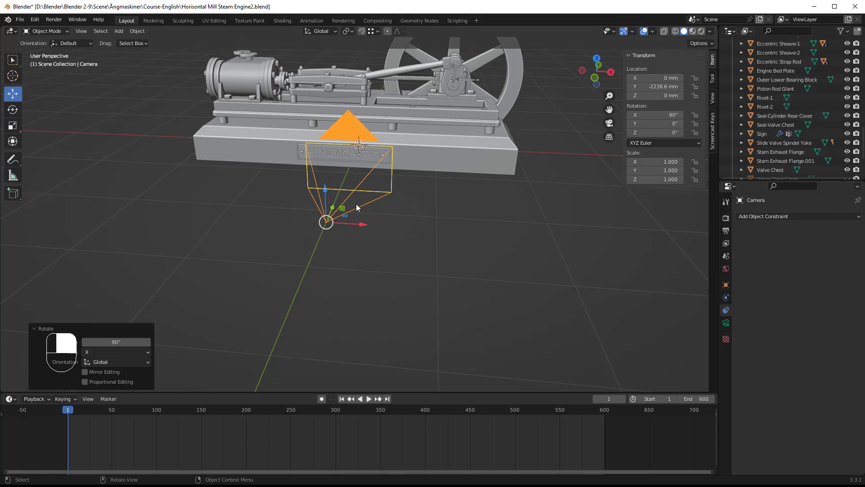
# Look through the camera with Camera to View locked and reframe it until the whole steam engine fits, at about Y -7503 mm and Z 1836 mm.
pyautogui.press('KP_0')
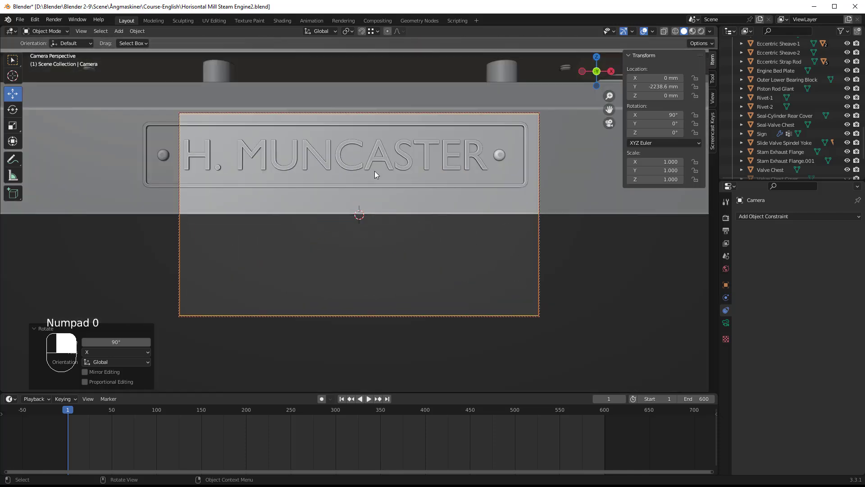
pyautogui.click(712, 99)
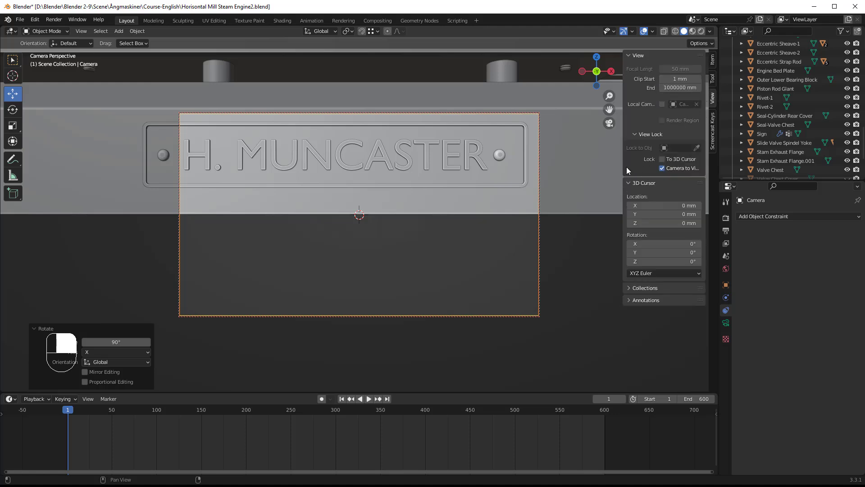
pyautogui.moveTo(624, 167); pyautogui.dragTo(588, 170)
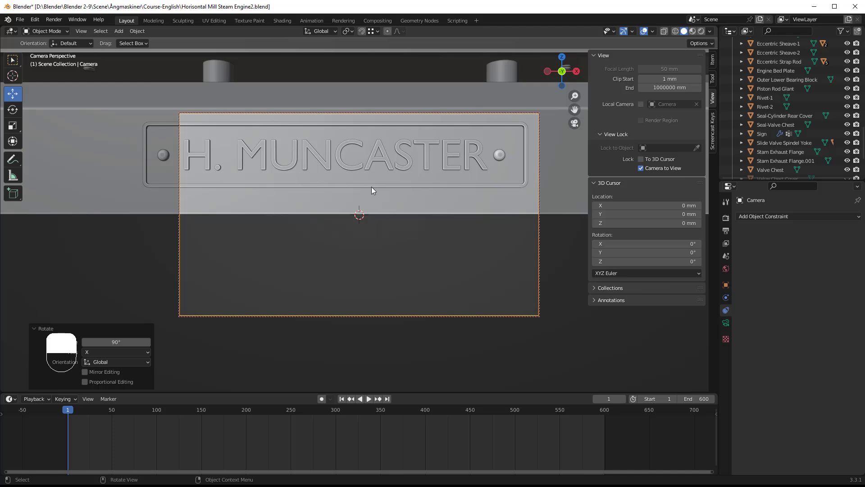
pyautogui.press('shift')
pyautogui.keyDown('shift'); pyautogui.moveTo(361, 188); pyautogui.dragTo(364, 246, button='middle'); pyautogui.keyUp('shift')
pyautogui.scroll(-2, 363, 219)
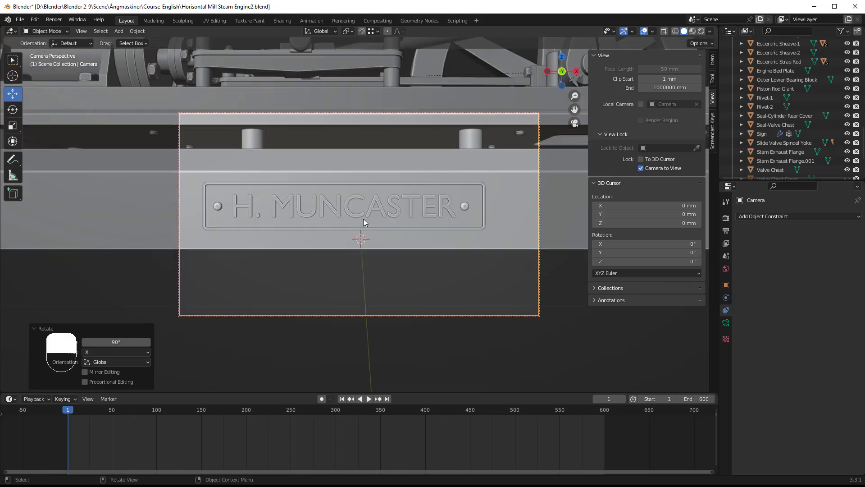
pyautogui.scroll(-7, 363, 222)
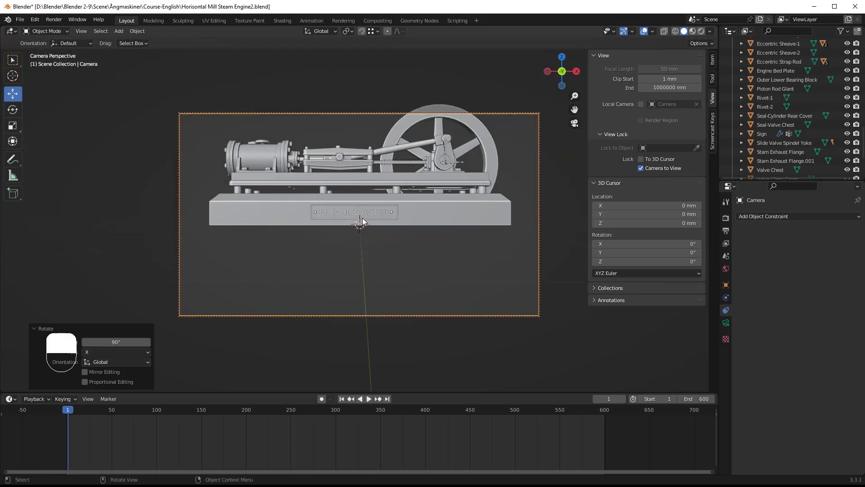
pyautogui.keyDown('shift'); pyautogui.moveTo(356, 189); pyautogui.dragTo(366, 217, button='middle'); pyautogui.keyUp('shift')
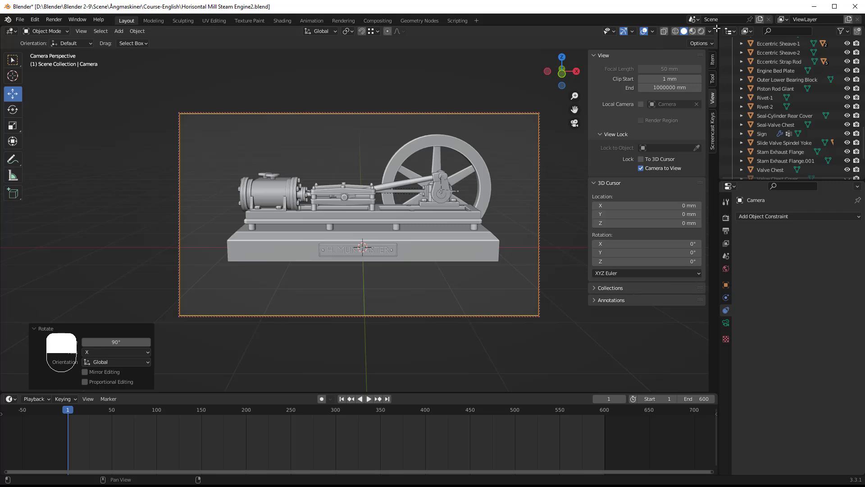
# Split the 3D viewport vertically down the middle into two side-by-side viewports.
pyautogui.moveTo(716, 28); pyautogui.dragTo(519, 60)
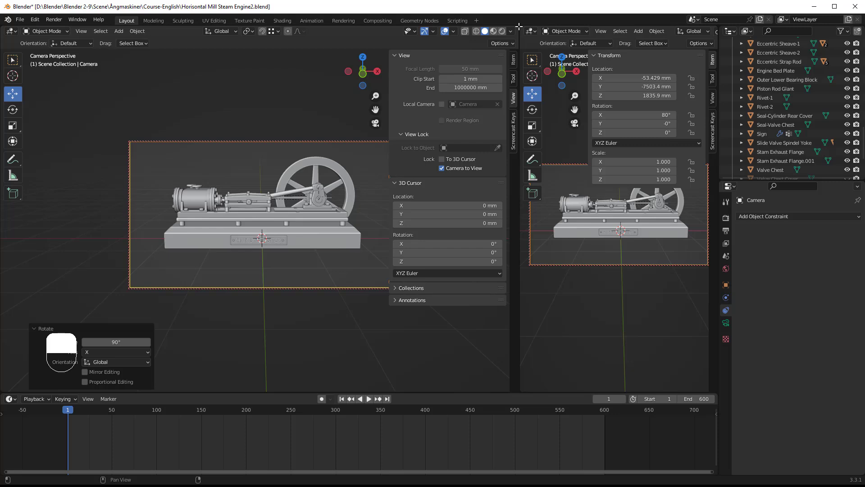
pyautogui.moveTo(519, 27); pyautogui.dragTo(576, 42)
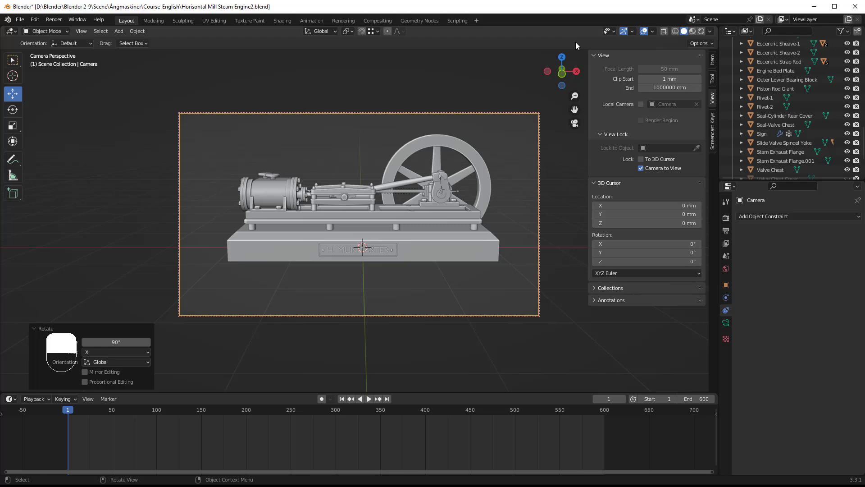
pyautogui.rightClick(719, 164)
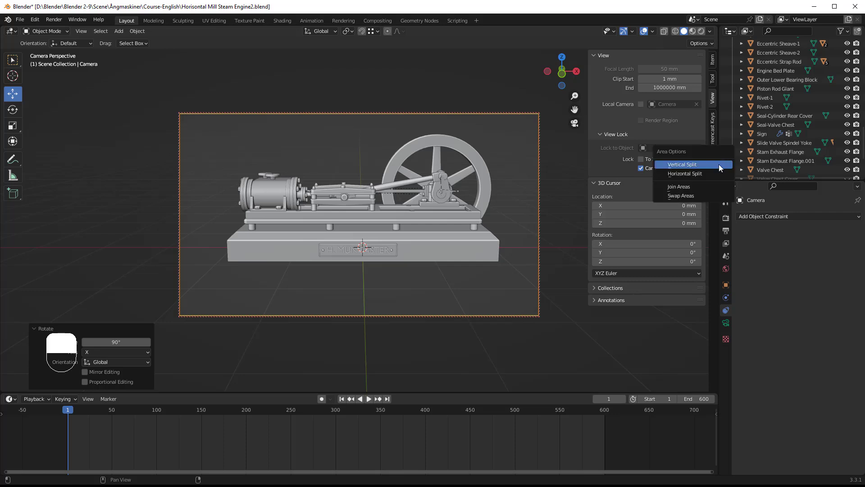
pyautogui.click(681, 165)
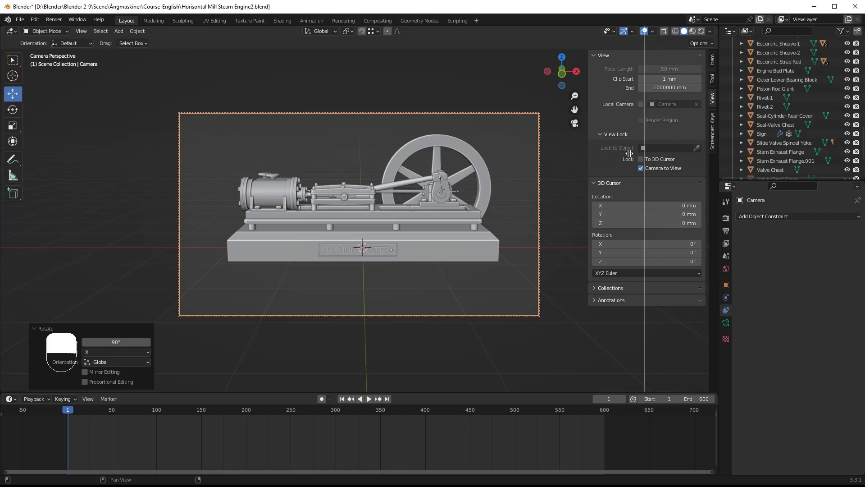
pyautogui.click(362, 142)
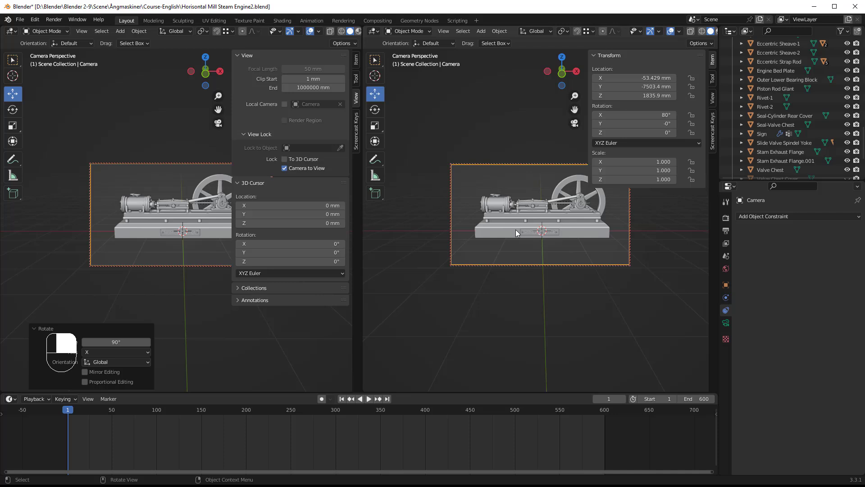
# Switch the second viewport from camera view to a user perspective showing both the camera and the engine.
pyautogui.press('KP_0')
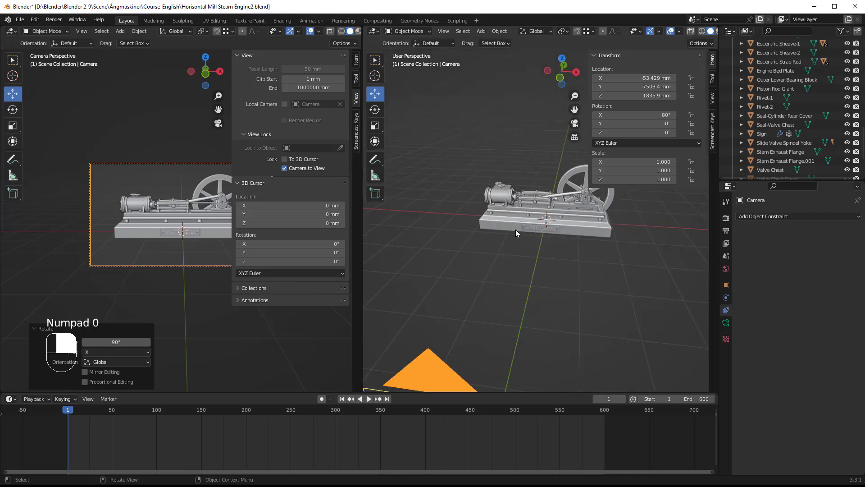
pyautogui.moveTo(531, 238)
pyautogui.mouseDown(button='middle')
pyautogui.moveTo(550, 260)
pyautogui.moveTo(545, 231)
pyautogui.mouseUp(button='middle')
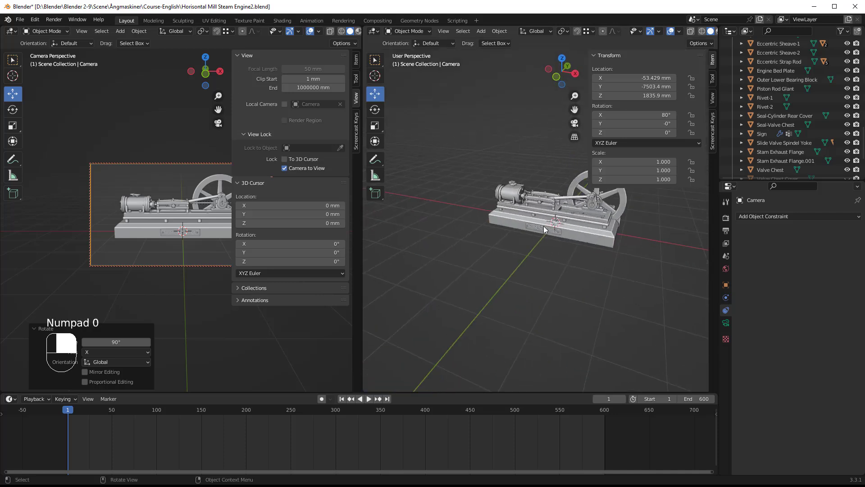
pyautogui.scroll(-3, 535, 241)
pyautogui.moveTo(522, 277); pyautogui.dragTo(510, 285, button='middle')
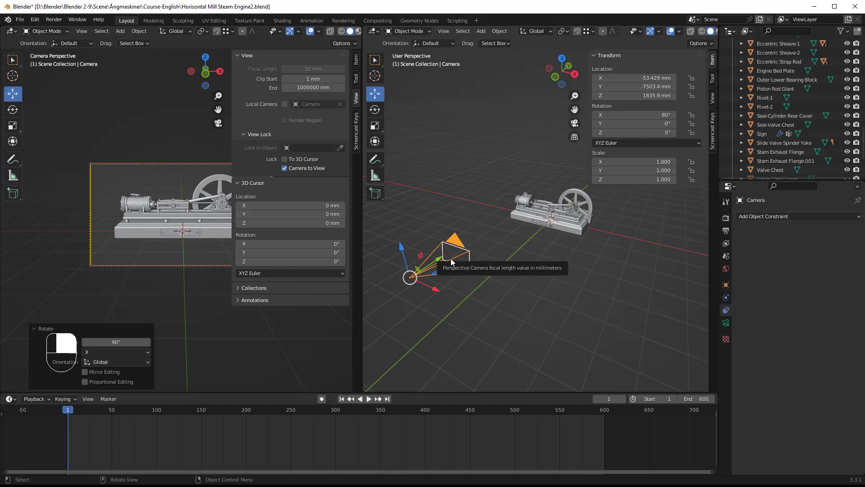
# Rename the camera object to Camera_1.
pyautogui.scroll(-4, 761, 115)
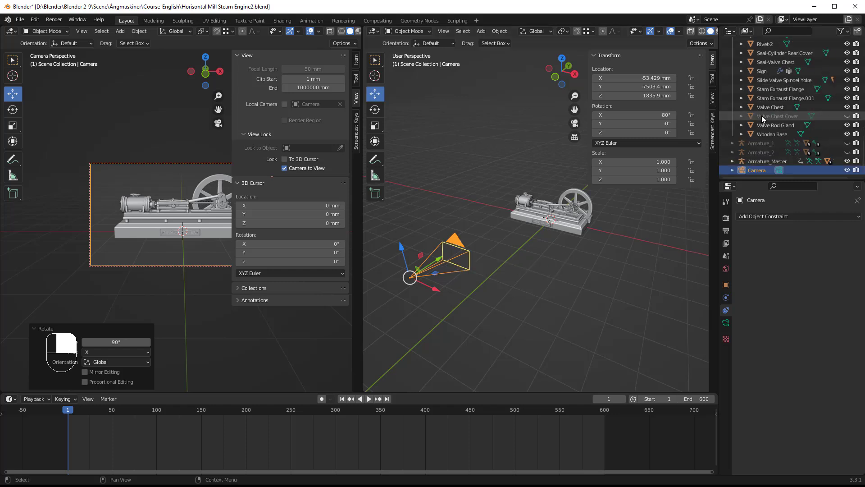
pyautogui.doubleClick(757, 170)
pyautogui.click(770, 170)
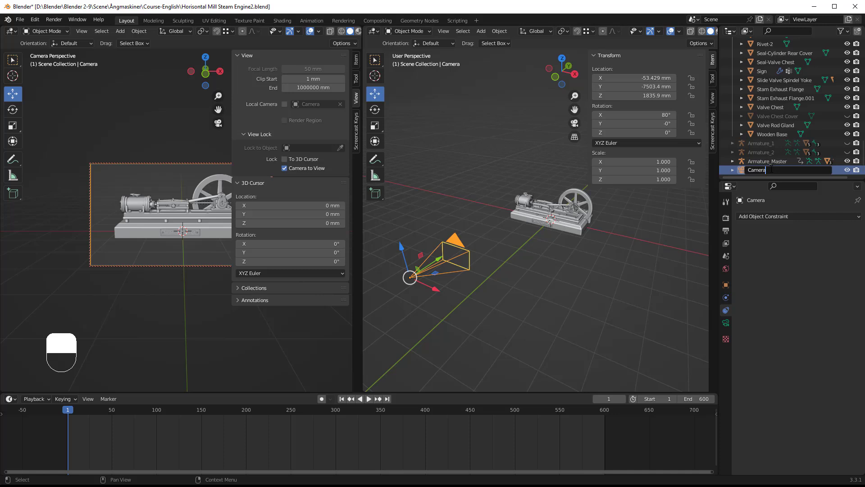
pyautogui.write('_1')
pyautogui.press('Return')
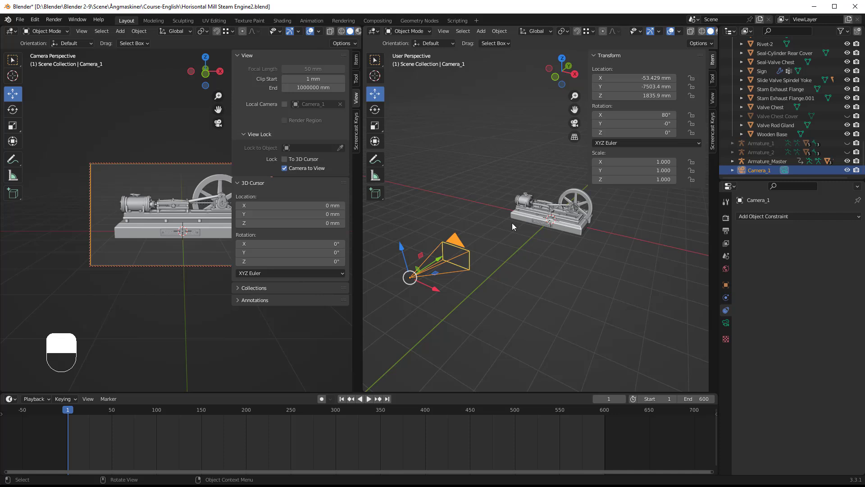
# Move Camera_1 into a new collection named Video.
pyautogui.press('m')
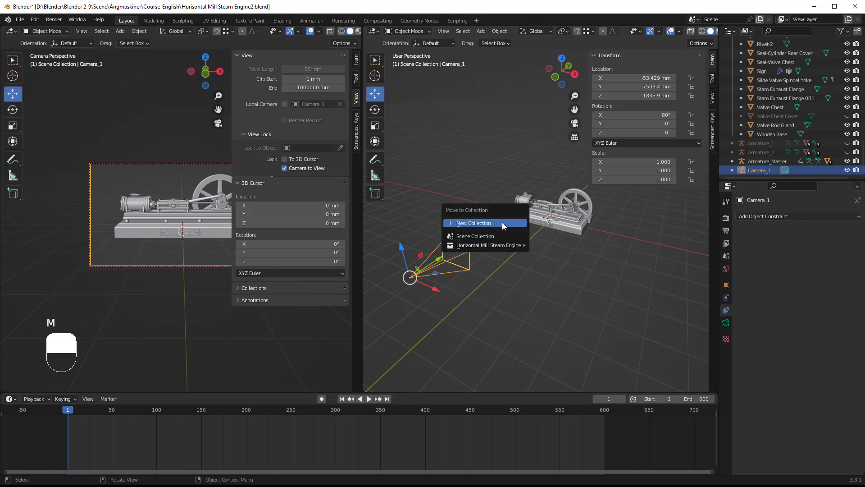
pyautogui.click(473, 223)
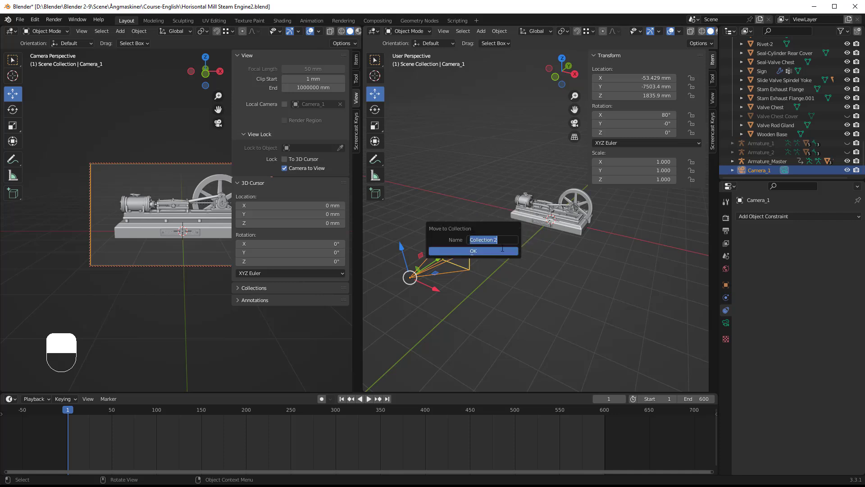
pyautogui.write('Video')
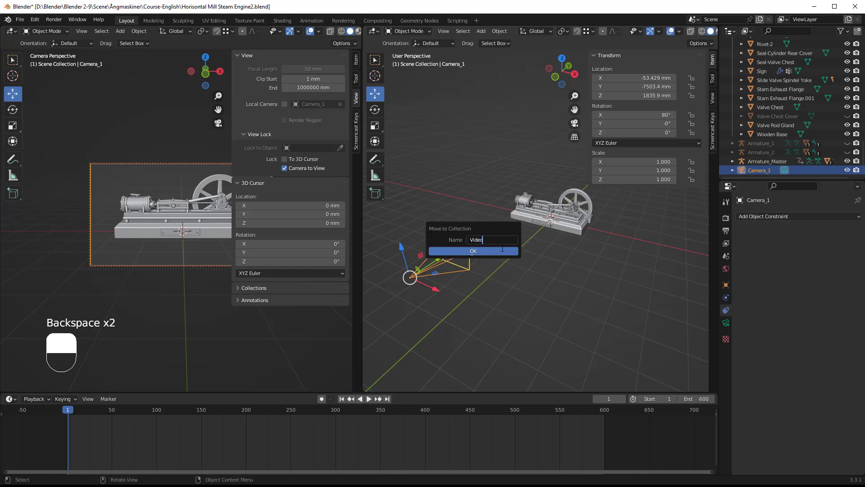
pyautogui.press('Return')
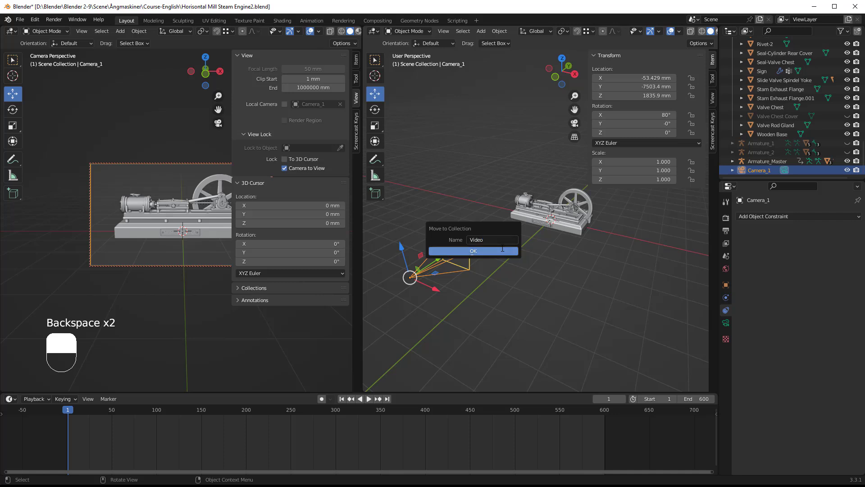
pyautogui.click(502, 248)
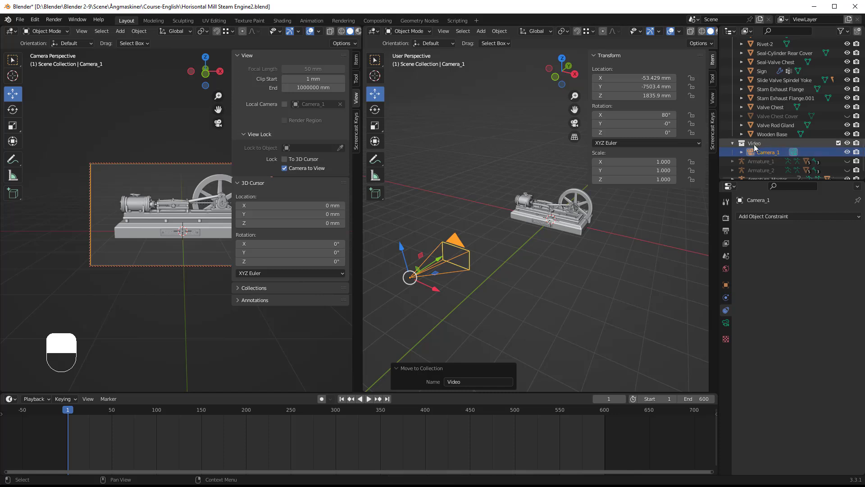
# Collapse the Horizontal Mill Steam Engine collection in the outliner and select Camera_1 inside the Video collection.
pyautogui.scroll(10, 756, 118)
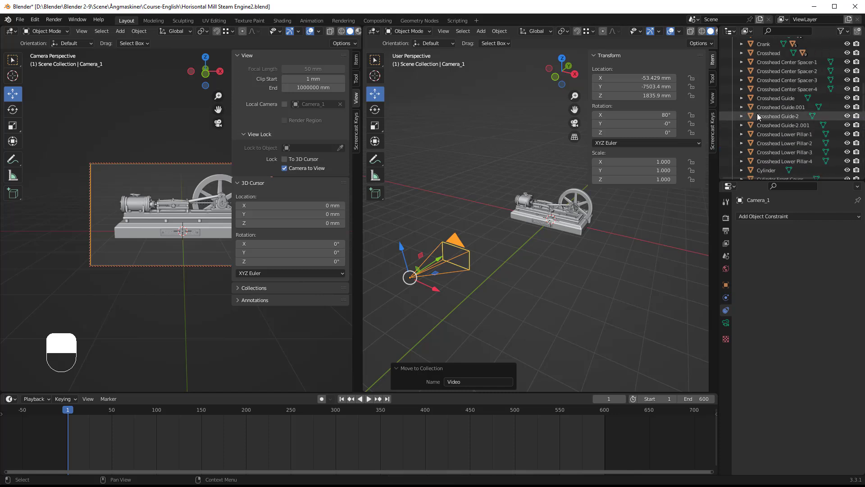
pyautogui.scroll(5, 758, 114)
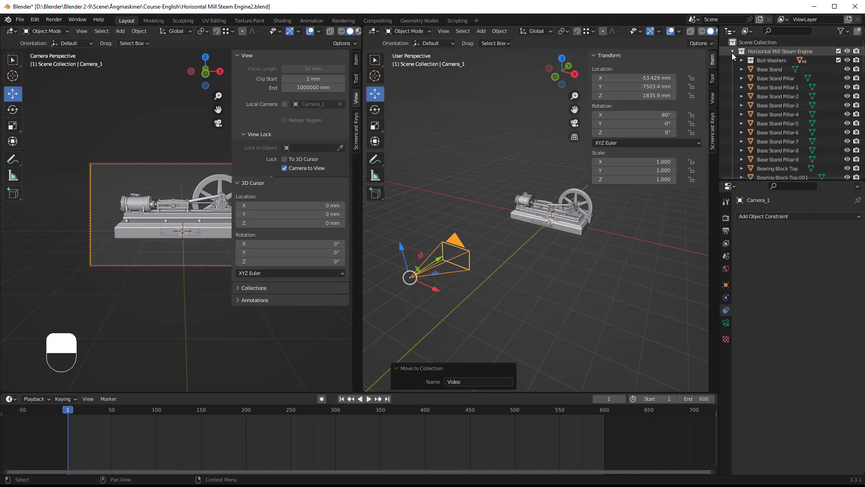
pyautogui.click(732, 52)
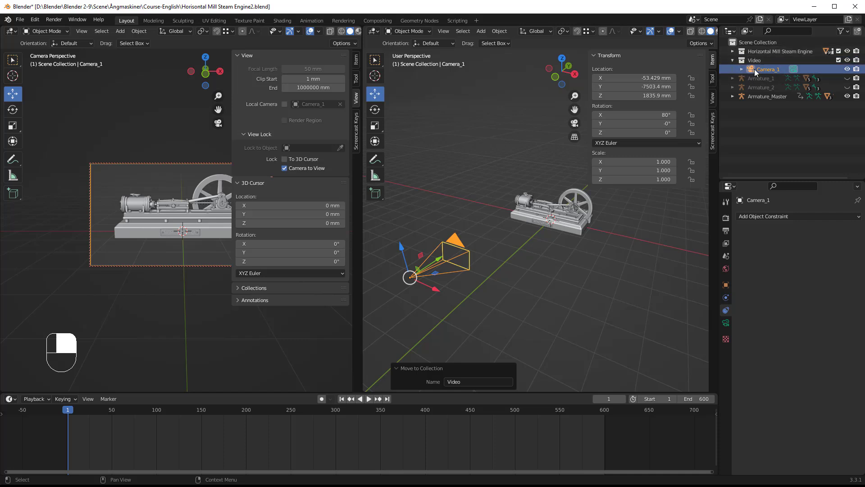
pyautogui.click(754, 69)
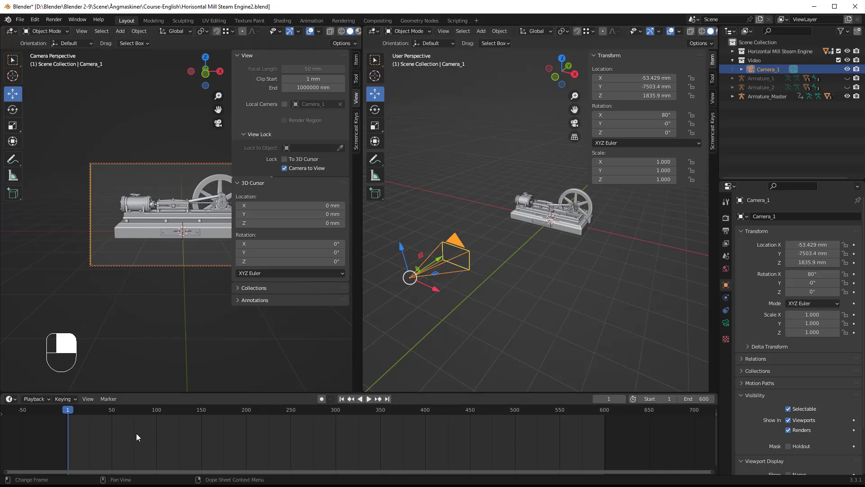
# Insert a Location & Rotation keyframe for Camera_1 at frame 30.
pyautogui.scroll(2, 136, 433)
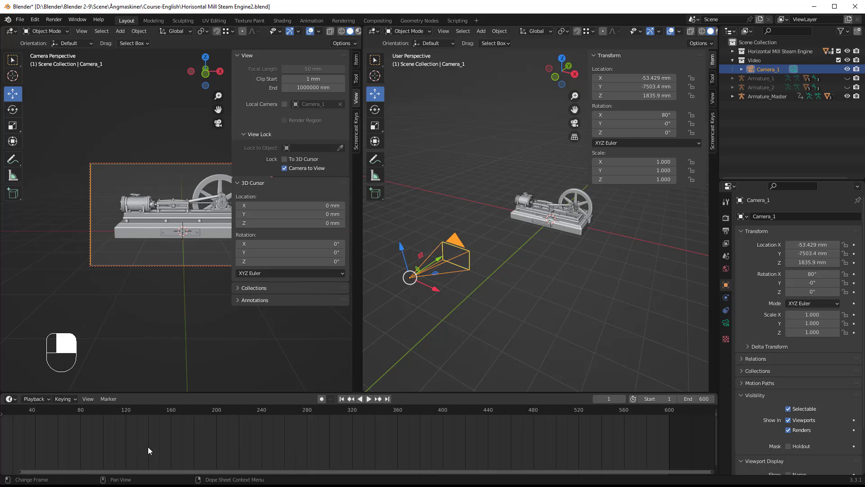
pyautogui.moveTo(204, 471); pyautogui.dragTo(117, 455)
pyautogui.press('space')
pyautogui.moveTo(107, 418); pyautogui.dragTo(99, 417)
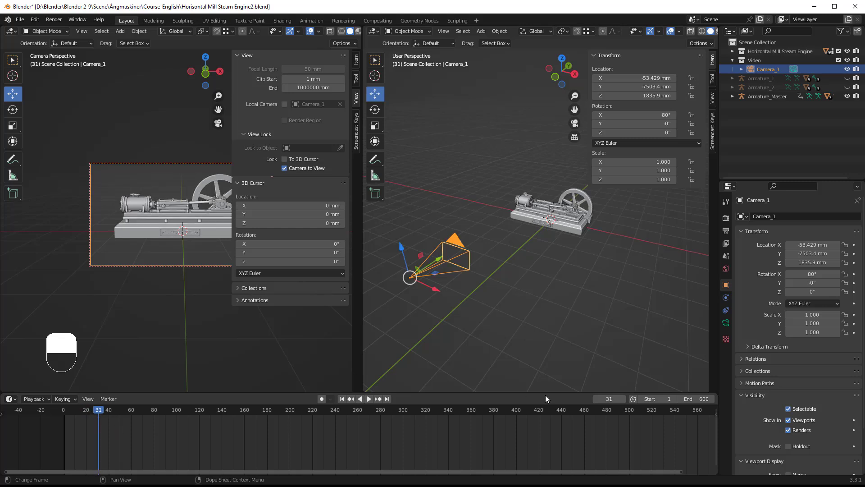
pyautogui.click(608, 399)
pyautogui.write('30')
pyautogui.press('Return')
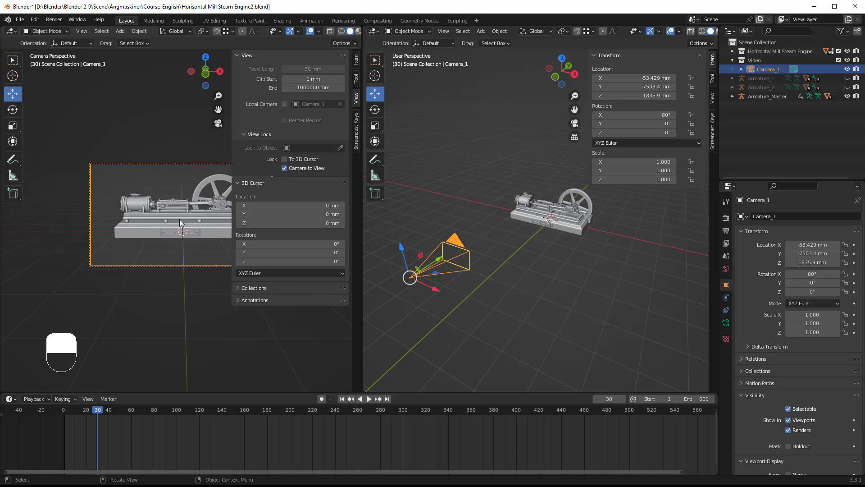
pyautogui.press('i')
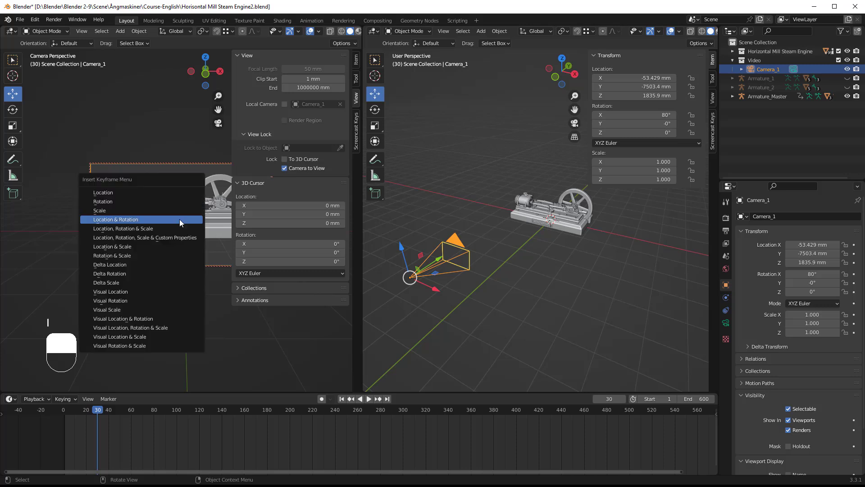
pyautogui.click(123, 219)
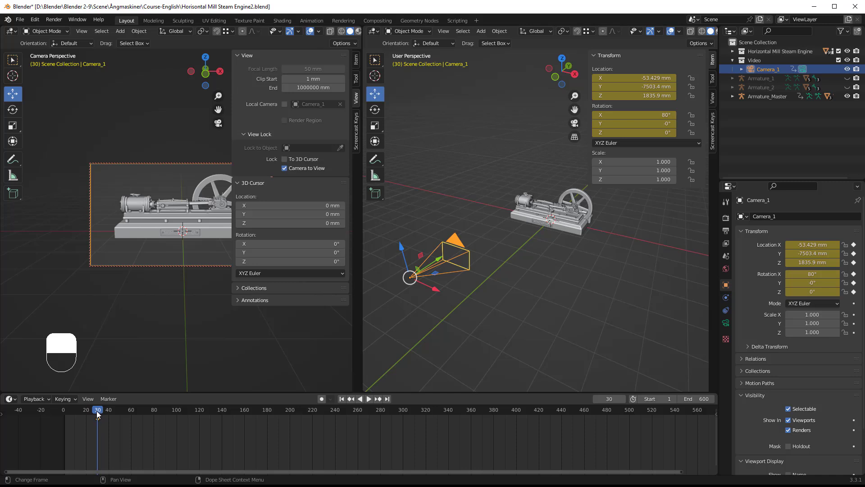
# Set the current frame of the timeline to 150.
pyautogui.press('space')
pyautogui.moveTo(99, 414); pyautogui.dragTo(211, 411)
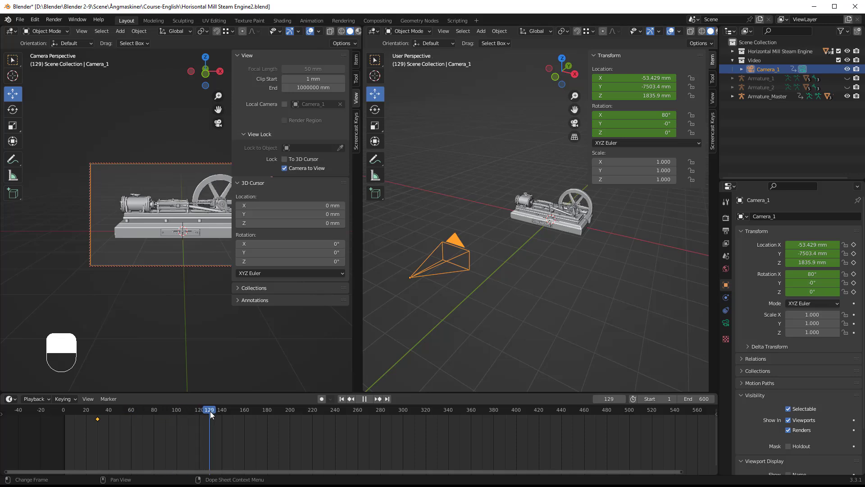
pyautogui.press('space')
pyautogui.click(621, 398)
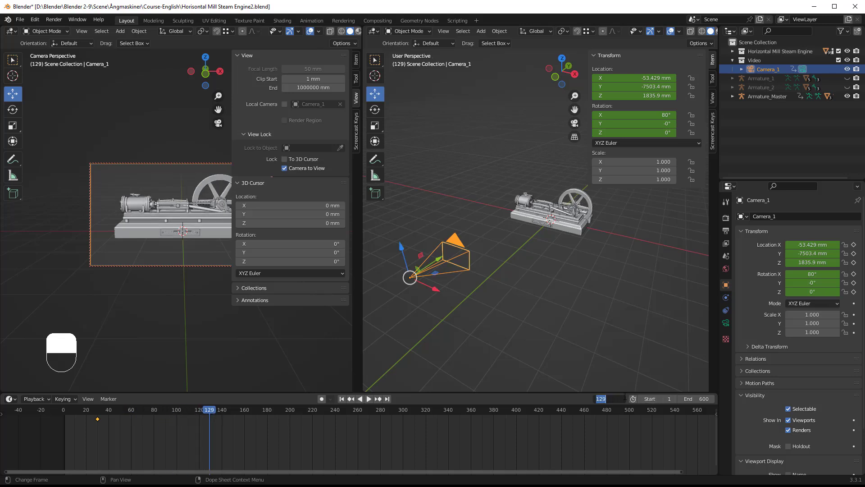
pyautogui.write('150')
pyautogui.press('Return')
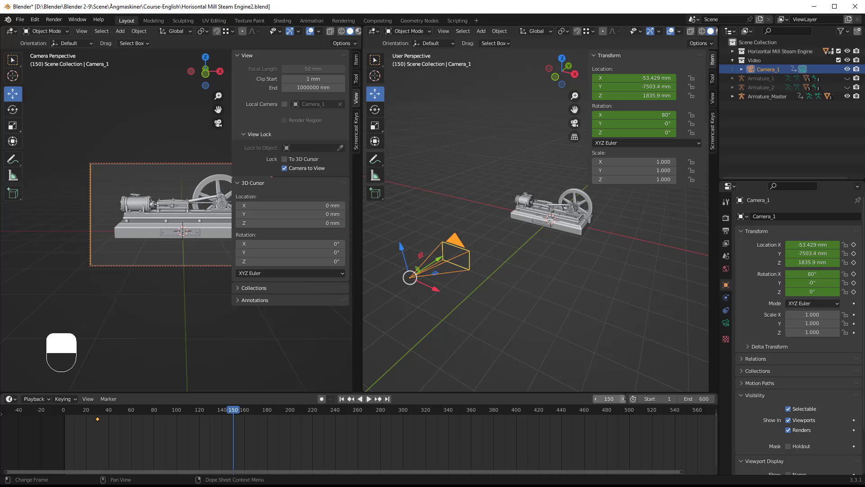
# Turn on Auto Keying and hide the sidebar of the camera viewport.
pyautogui.click(320, 399)
pyautogui.click(186, 265)
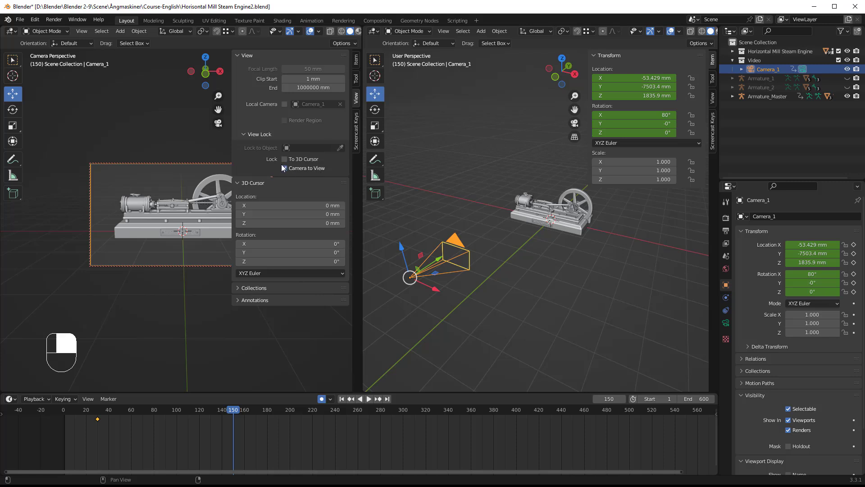
pyautogui.press('n')
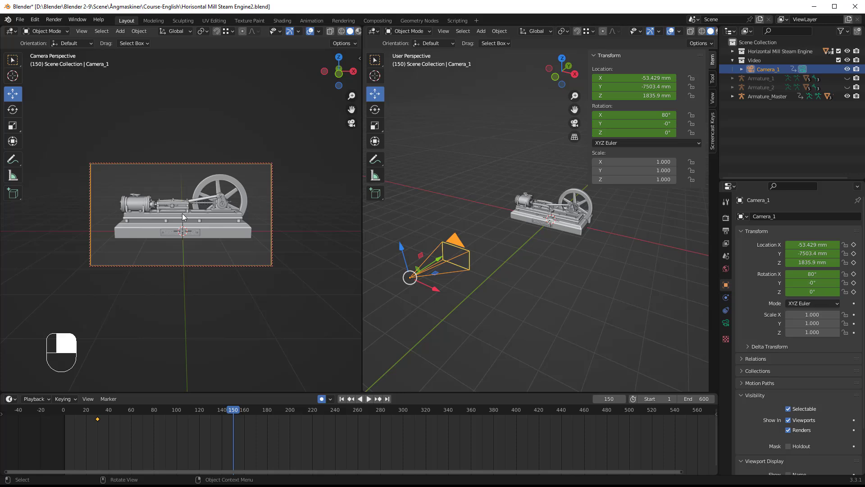
# Keyframe Camera_1 at frame 150 looking down on the centred engine, at about X 30, Y -3675, Z 6735 mm with X rotation about 29.6°.
pyautogui.moveTo(182, 214); pyautogui.dragTo(181, 269, button='middle')
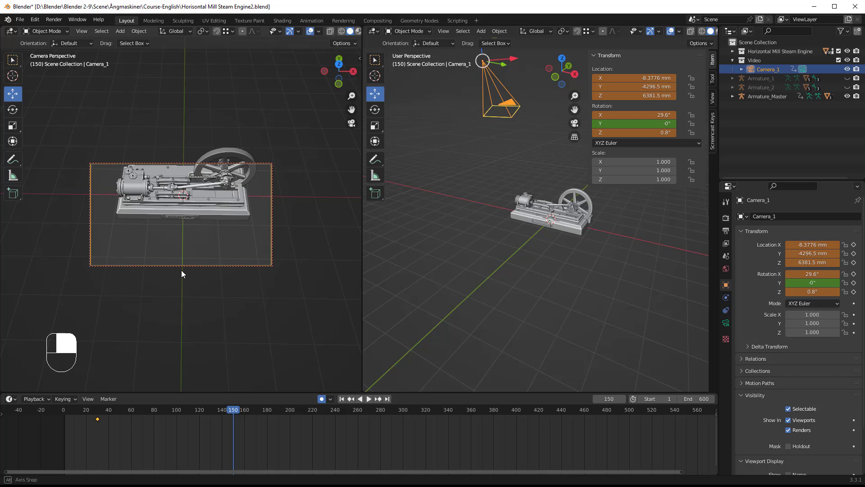
pyautogui.press('i')
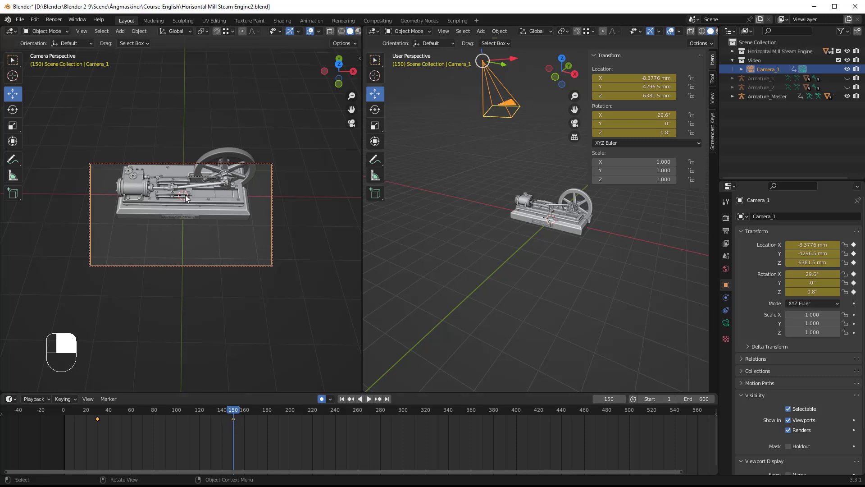
pyautogui.press('shift')
pyautogui.keyDown('shift'); pyautogui.moveTo(183, 187); pyautogui.dragTo(183, 214, button='middle'); pyautogui.keyUp('shift')
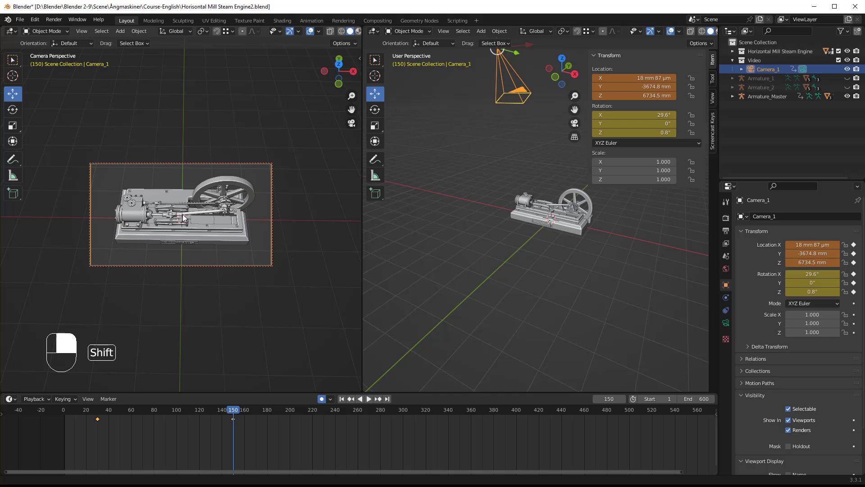
pyautogui.keyDown('shift'); pyautogui.moveTo(182, 215); pyautogui.dragTo(182, 214, button='middle'); pyautogui.keyUp('shift')
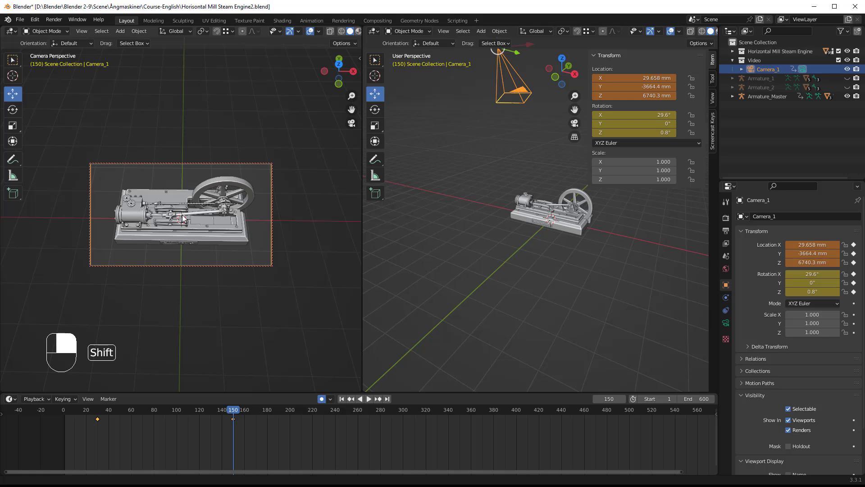
pyautogui.keyDown('shift'); pyautogui.moveTo(182, 215); pyautogui.dragTo(182, 214, button='middle'); pyautogui.keyUp('shift')
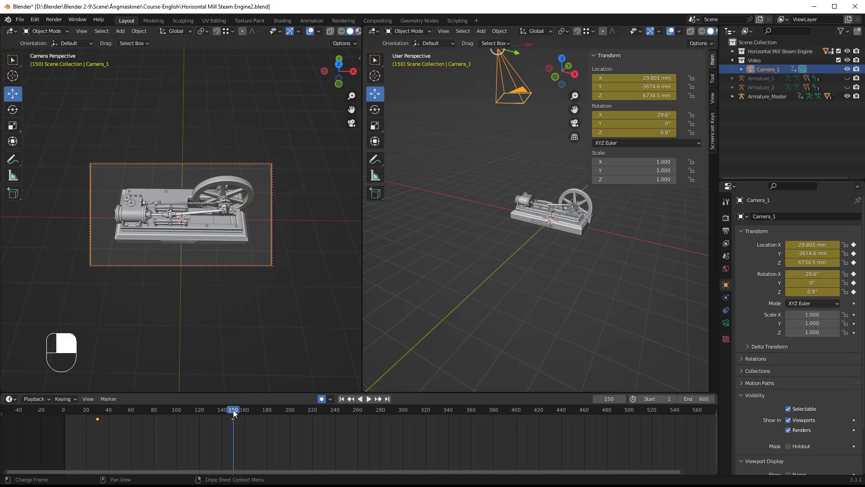
# Turn off Auto Keying, keeping the timeline at frame 150.
pyautogui.moveTo(233, 412); pyautogui.dragTo(235, 390)
pyautogui.click(322, 399)
pyautogui.press('ctrl')
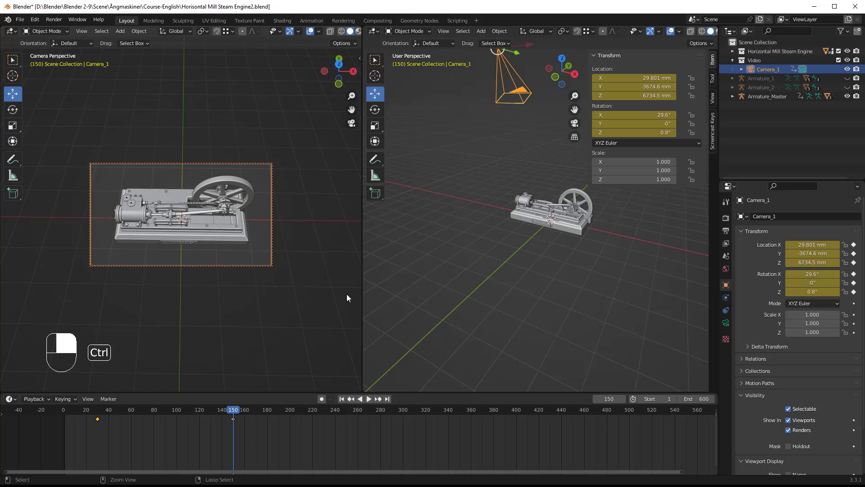